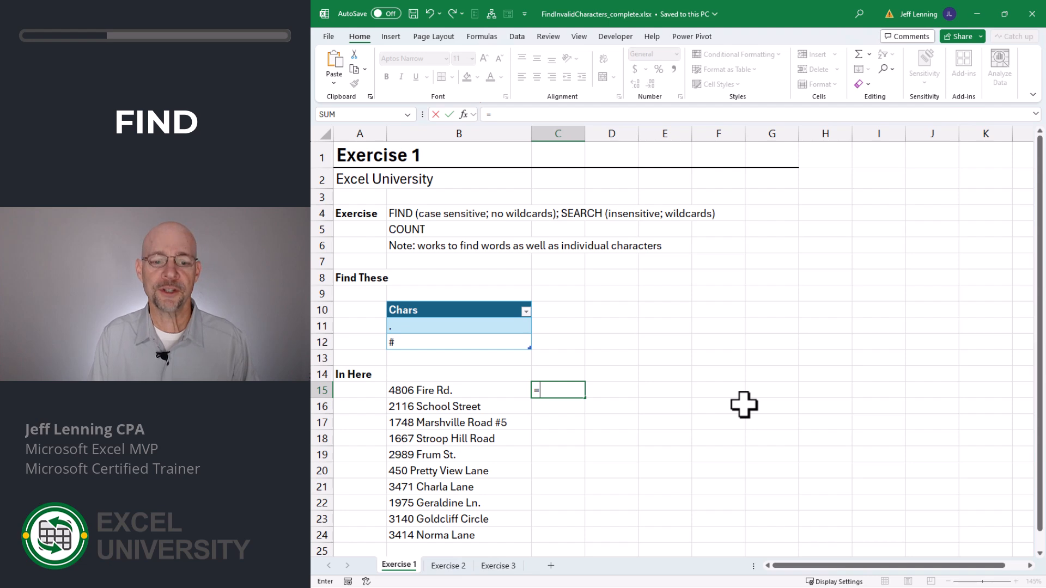
Enter =FIND(Table1,B15) in cell C15 to look for the listed characters in the first address.
{"action": "key", "text": "Tab"}
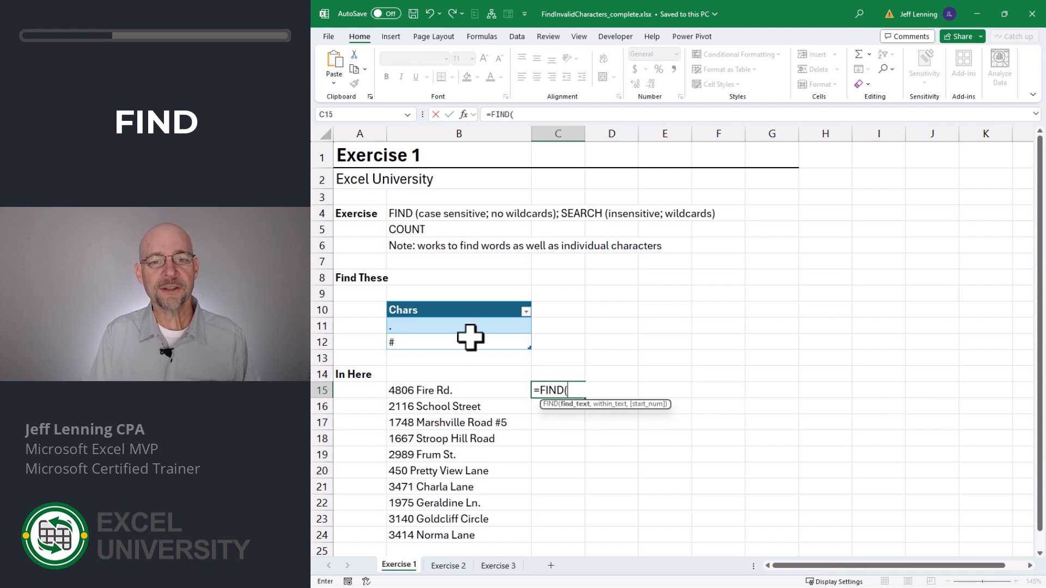
{"action": "type", "text": "Table1"}
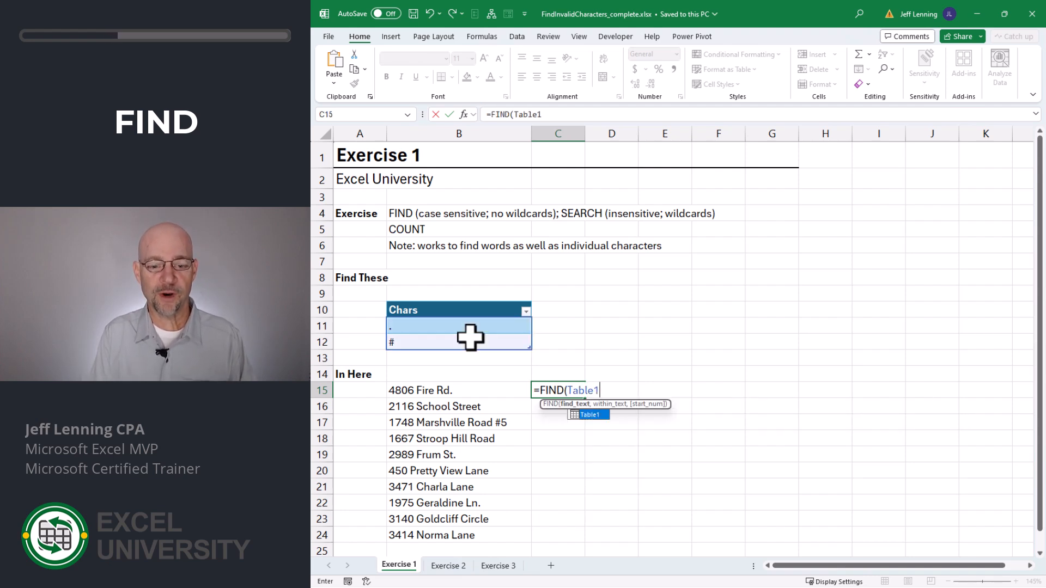
{"action": "type", "text": ","}
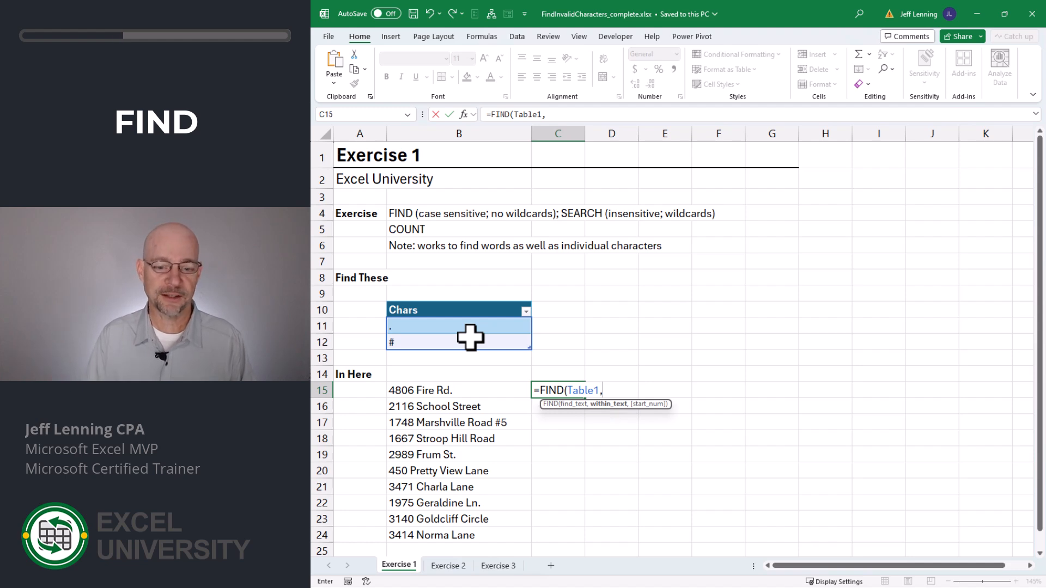
{"action": "left_click", "coordinate": [459, 390]}
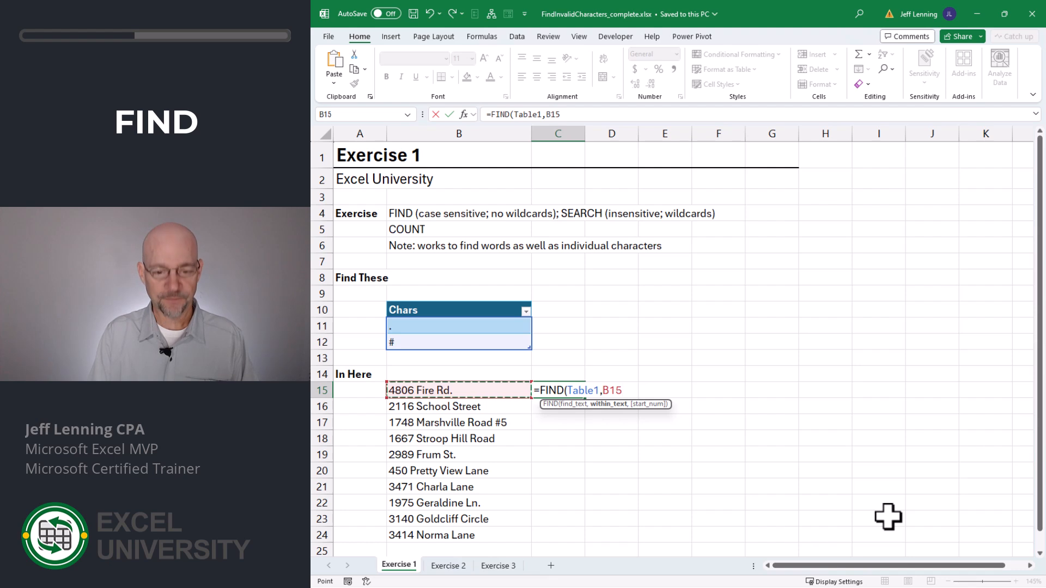
{"action": "type", "text": ")"}
{"action": "key", "text": "Return"}
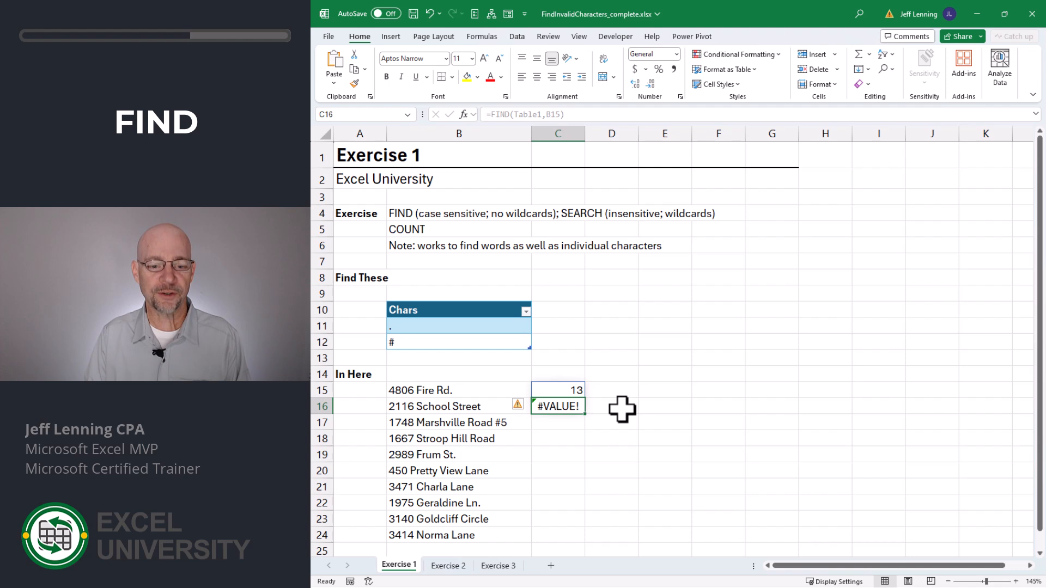
Wrap the C15 formula in COUNT as =COUNT(FIND(Table1,B15)) and fill it down through C24.
{"action": "key", "text": "Up"}
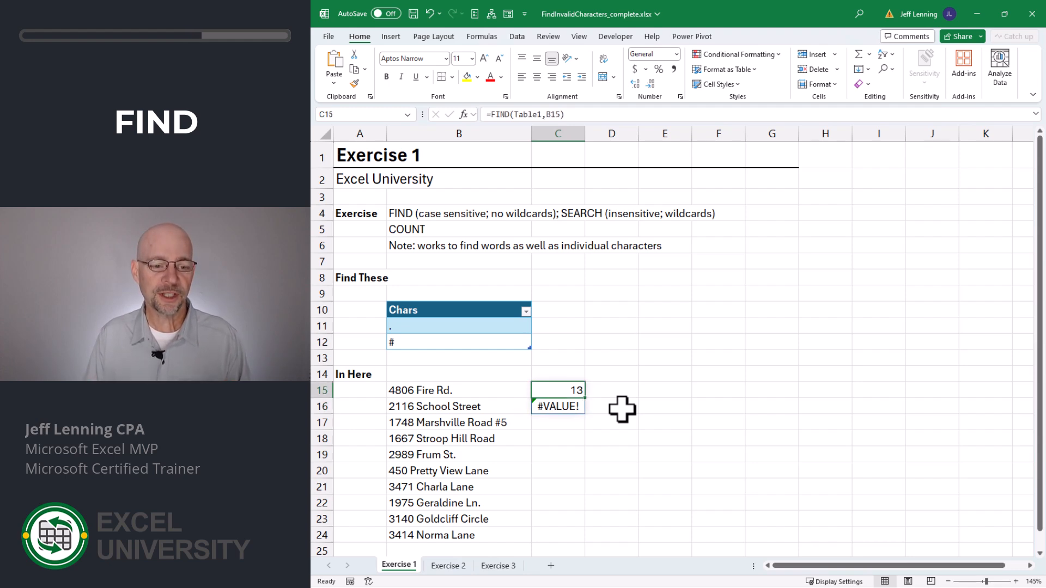
{"action": "key", "text": "F2"}
{"action": "key", "text": "Home"}
{"action": "key", "text": "Right"}
{"action": "type", "text": "count"}
{"action": "key", "text": "Tab"}
{"action": "key", "text": "End"}
{"action": "type", "text": ")"}
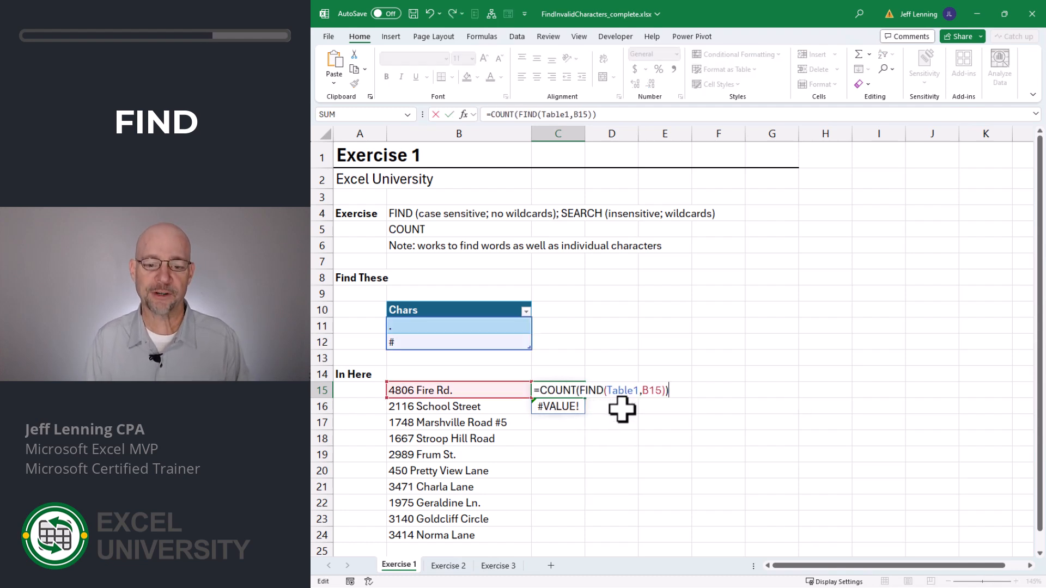
{"action": "key", "text": "Return"}
{"action": "key", "text": "Up"}
{"action": "left_click_drag", "start_coordinate": [585, 398], "coordinate": [624, 508]}
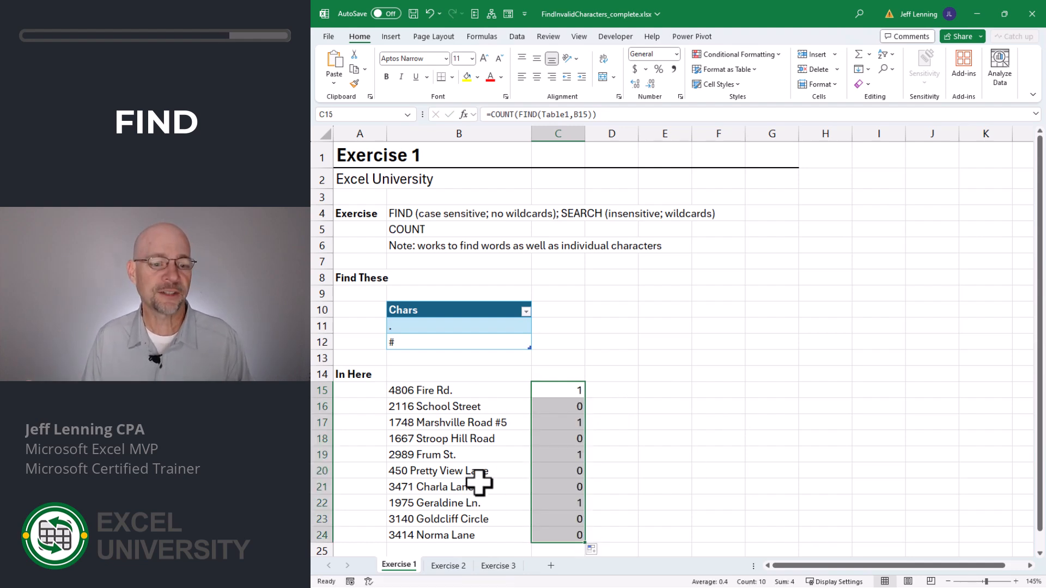
Try the word Street in place of the period in the Chars table, and undo that replacement.
{"action": "left_click", "coordinate": [441, 325]}
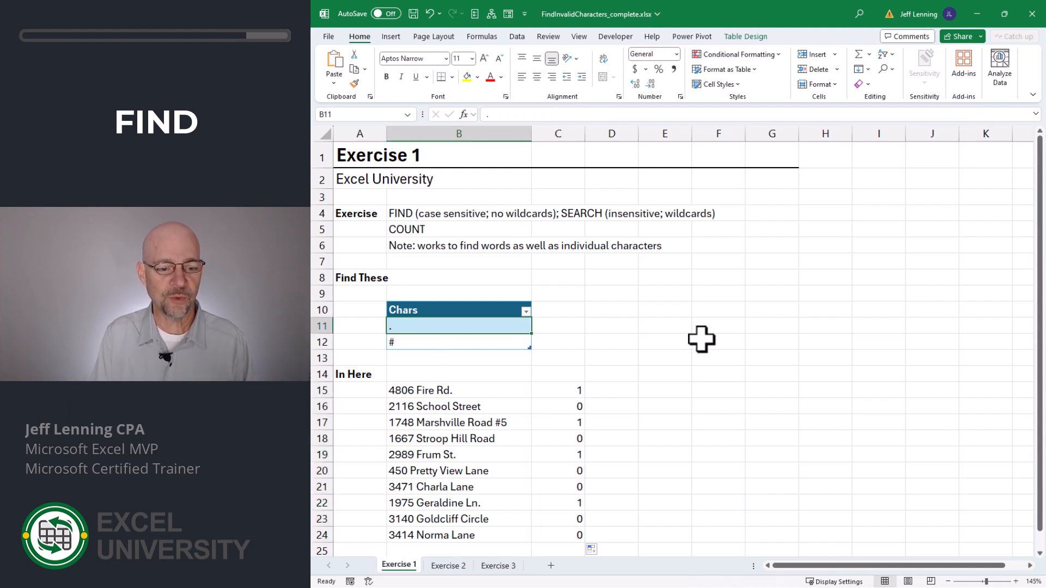
{"action": "type", "text": "Street"}
{"action": "key", "text": "Return"}
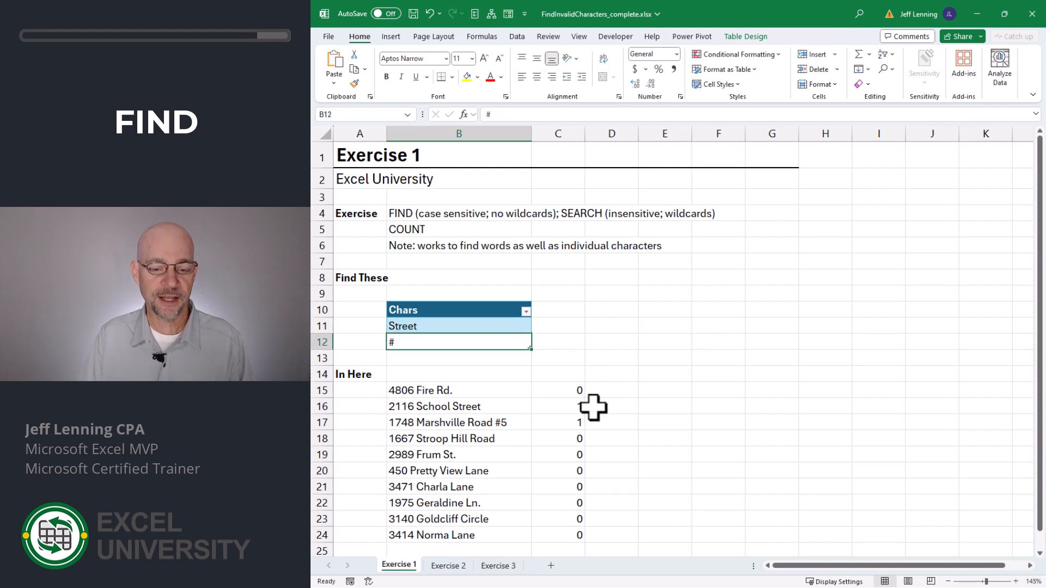
{"action": "key", "text": "ctrl+z"}
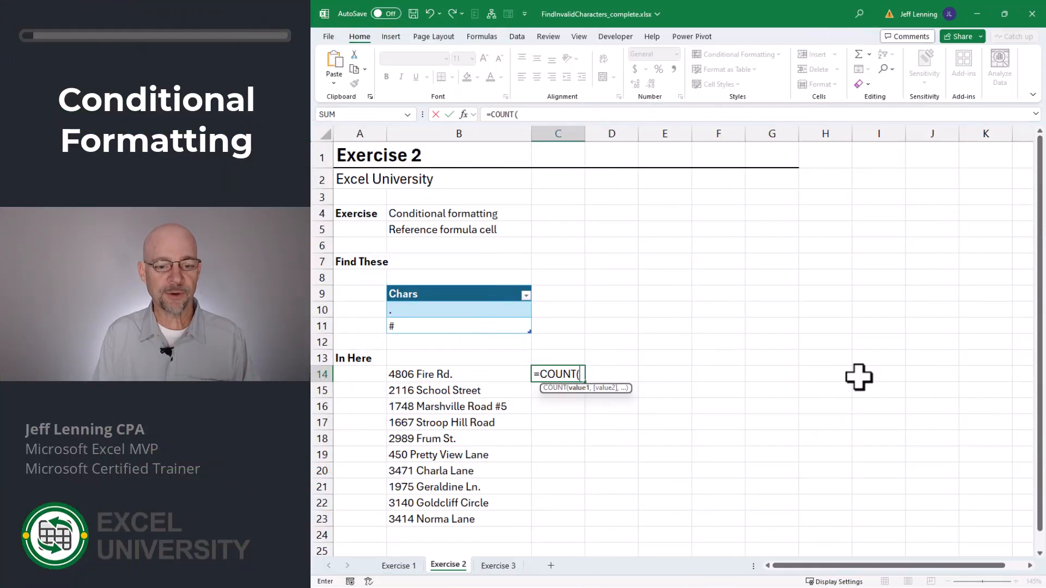
Complete C14 on the Exercise 2 sheet as =COUNT(FIND(Table2[Chars],B14)) and fill it down through C23.
{"action": "type", "text": "FIND("}
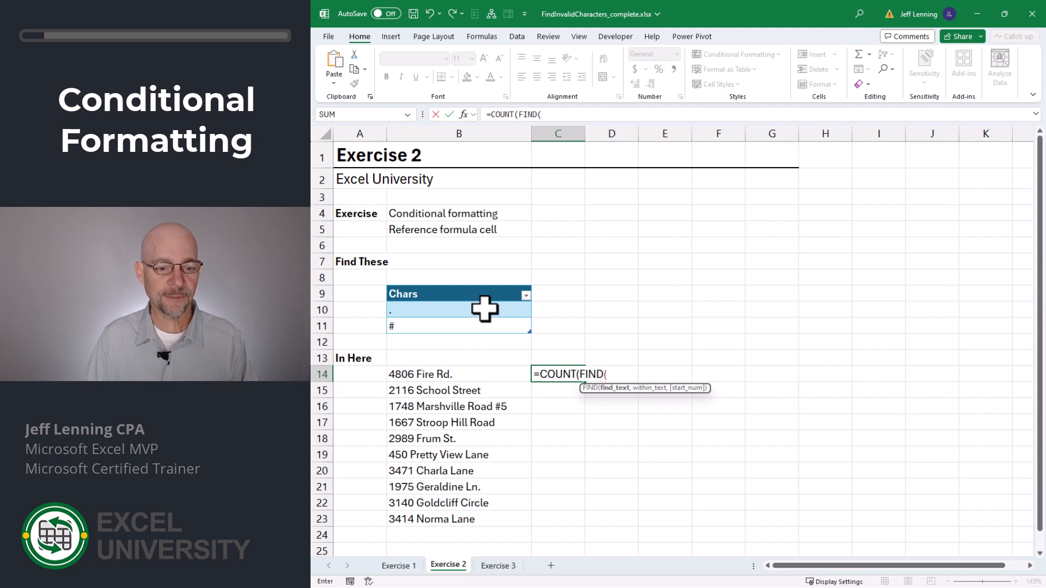
{"action": "left_click_drag", "start_coordinate": [483, 309], "coordinate": [483, 327]}
{"action": "type", "text": ","}
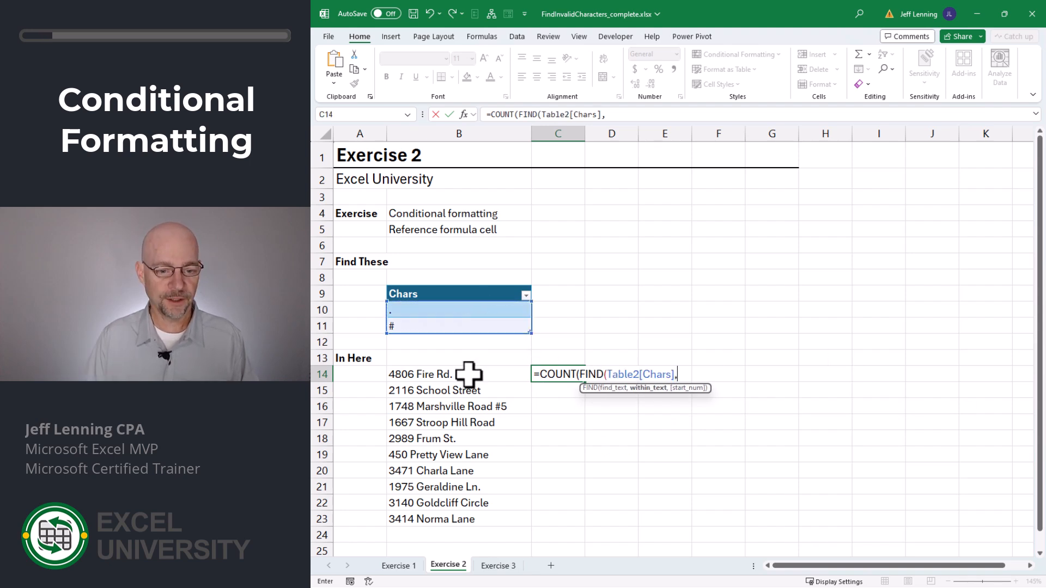
{"action": "left_click", "coordinate": [469, 374]}
{"action": "type", "text": "))"}
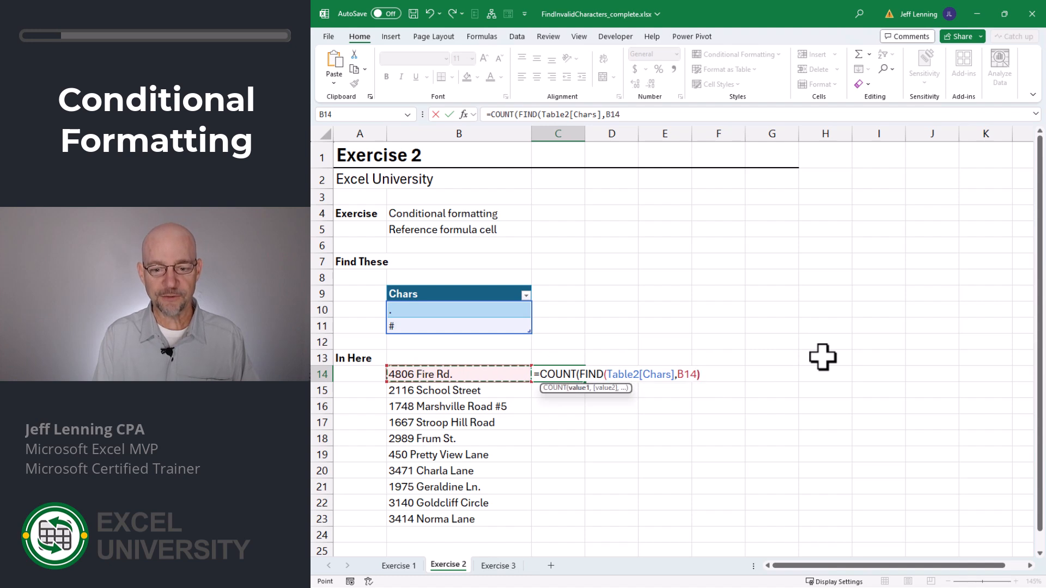
{"action": "key", "text": "Return"}
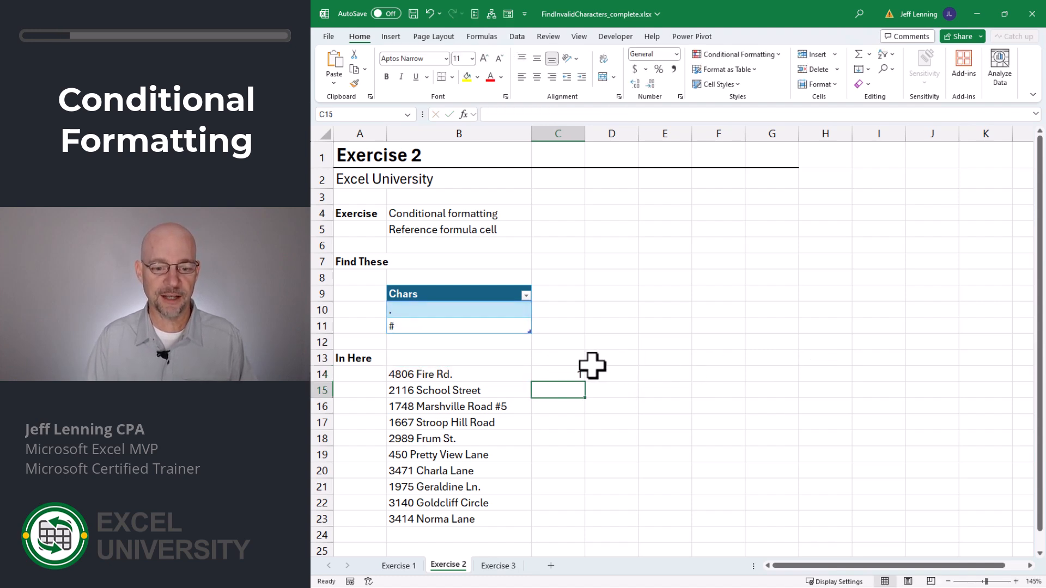
{"action": "left_click", "coordinate": [577, 375]}
{"action": "left_click_drag", "start_coordinate": [585, 383], "coordinate": [586, 524]}
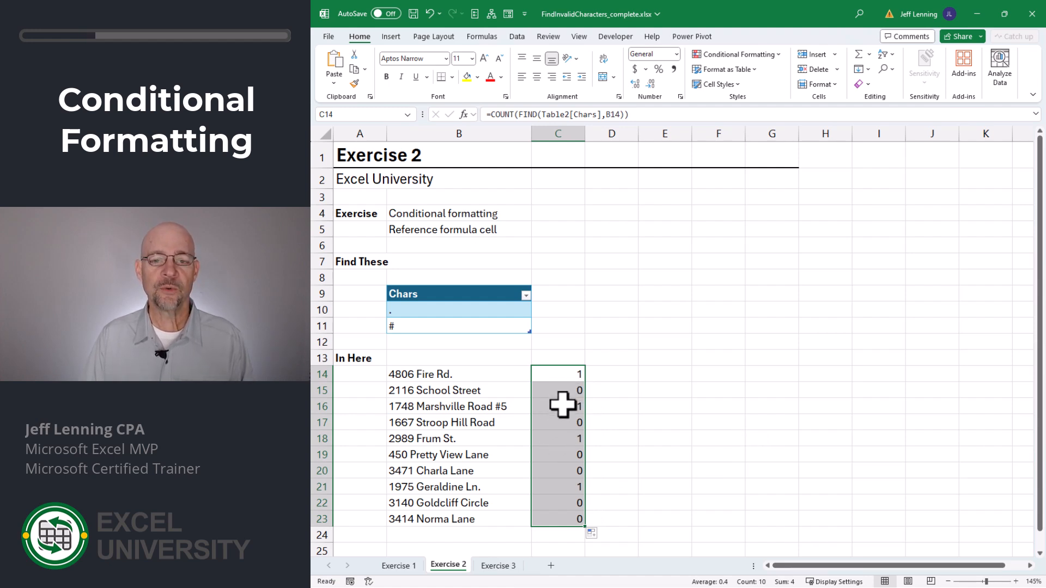
Try highlighting values greater than 0 in C14:C23 with Light Red Fill with Dark Red Text, and undo that formatting.
{"action": "left_click", "coordinate": [753, 54]}
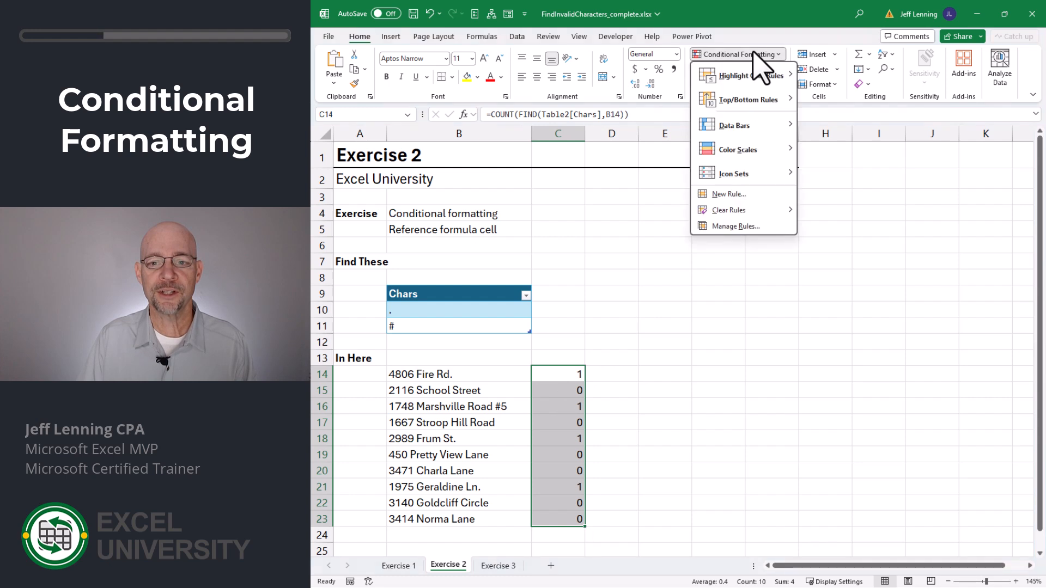
{"action": "mouse_move", "coordinate": [755, 76]}
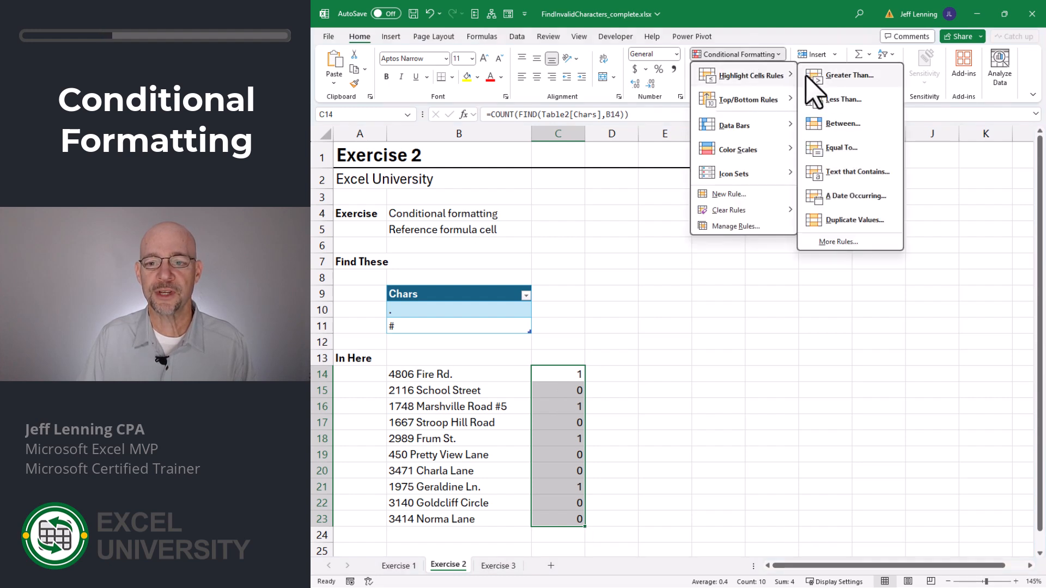
{"action": "left_click", "coordinate": [826, 76]}
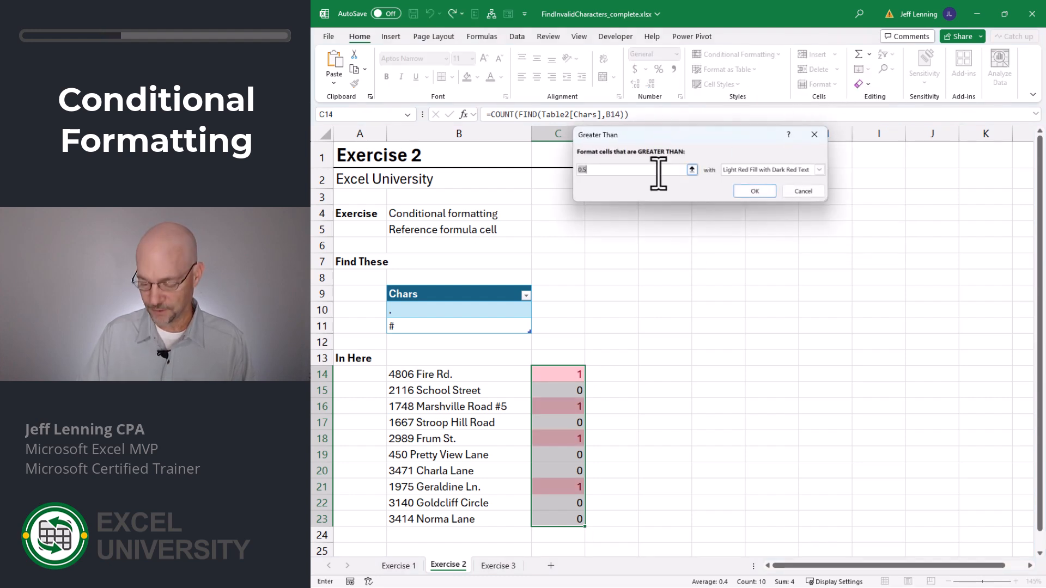
{"action": "left_click", "coordinate": [773, 170]}
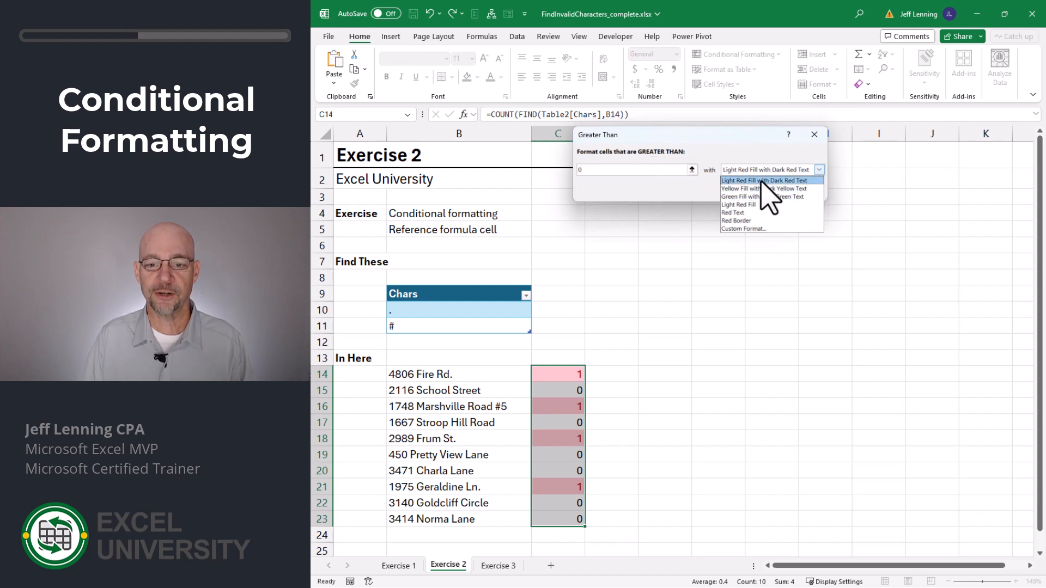
{"action": "left_click", "coordinate": [761, 181]}
{"action": "left_click", "coordinate": [754, 190]}
{"action": "left_click", "coordinate": [665, 453]}
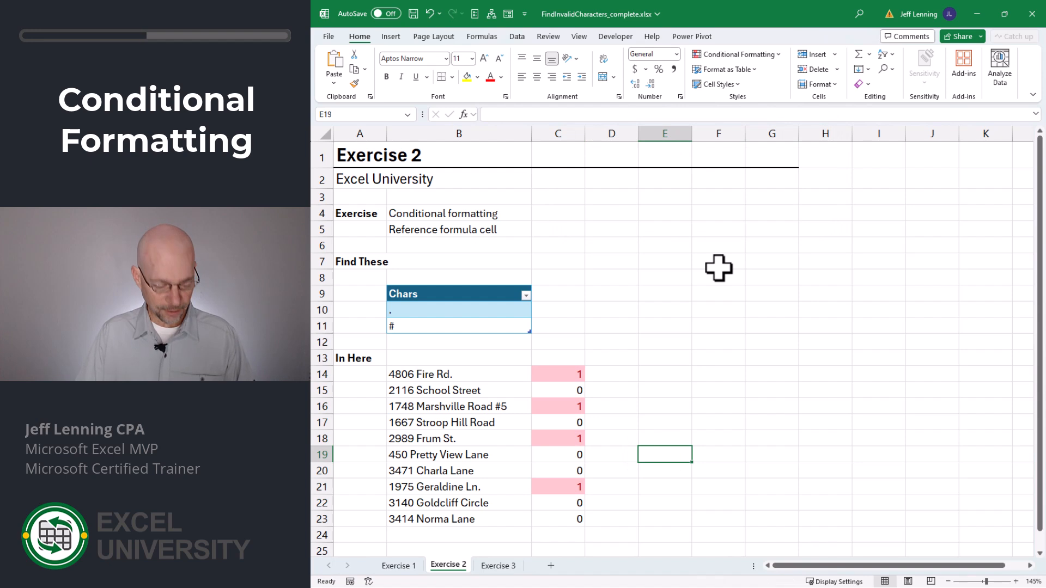
{"action": "key", "text": "ctrl+z"}
Create a formula-based conditional formatting rule for the addresses in B14:B23 using =$C14.
{"action": "left_click_drag", "start_coordinate": [479, 374], "coordinate": [479, 517]}
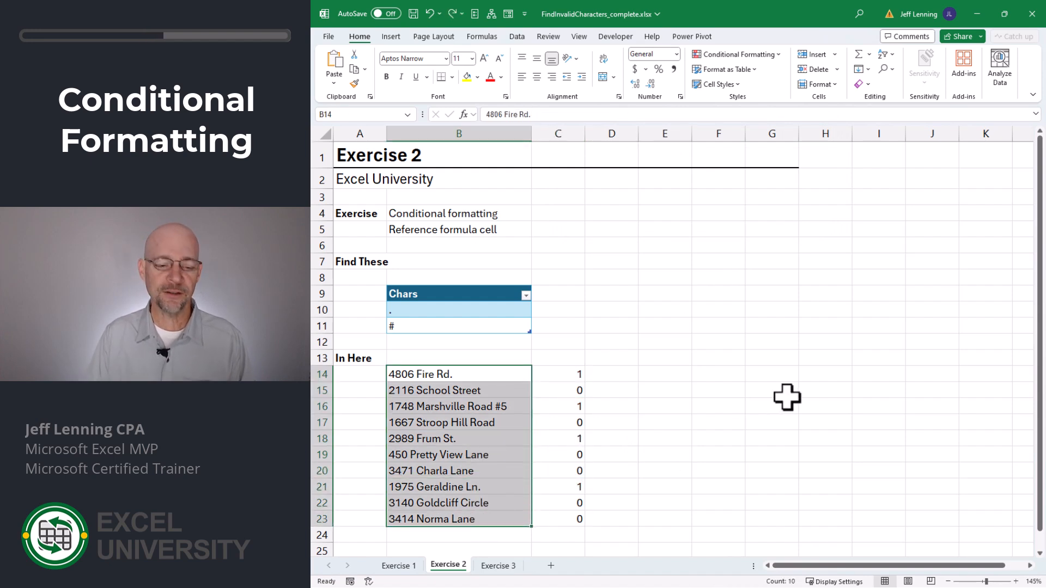
{"action": "left_click", "coordinate": [762, 54]}
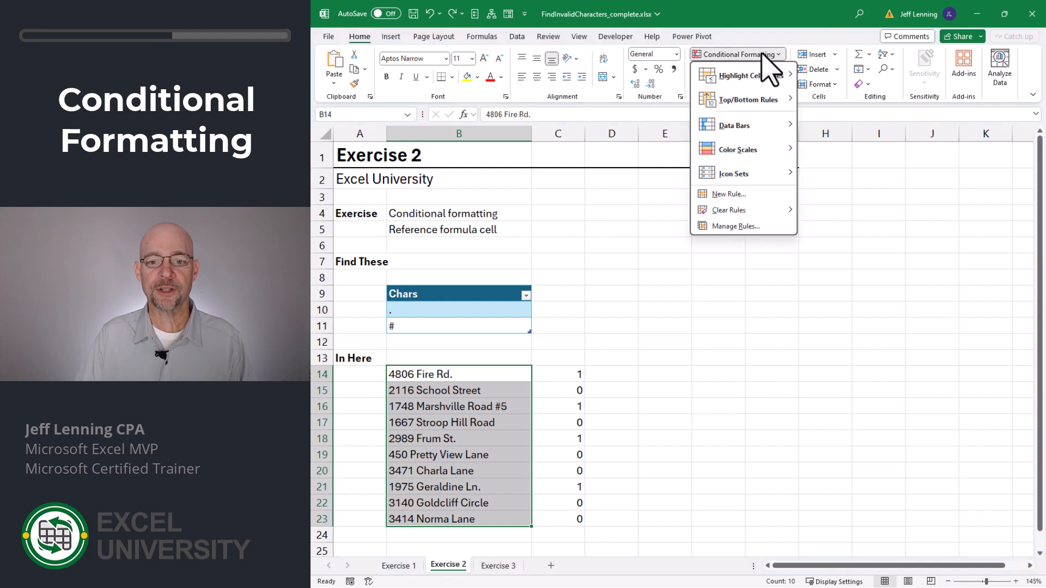
{"action": "left_click", "coordinate": [733, 194]}
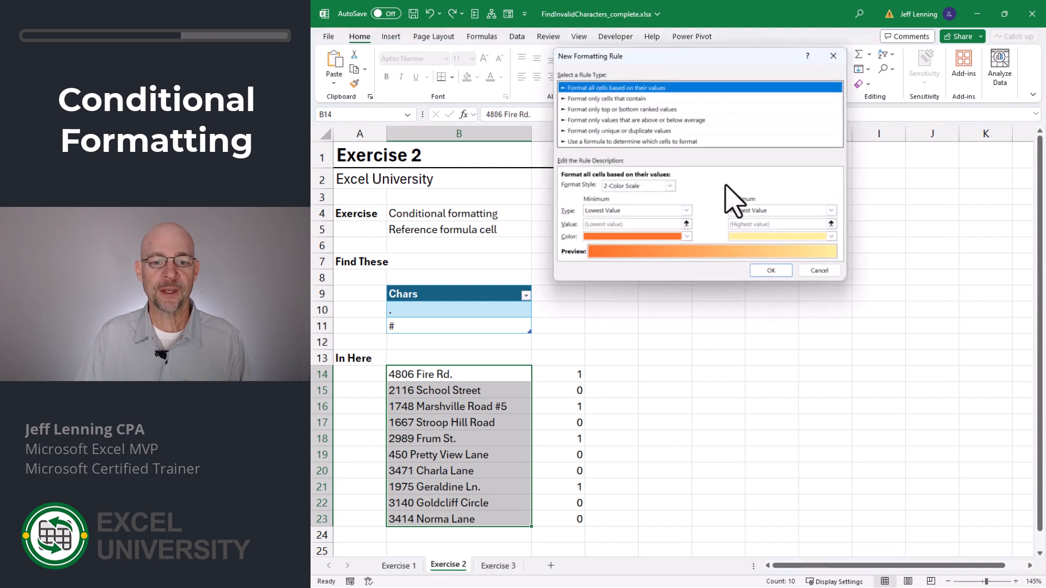
{"action": "left_click", "coordinate": [643, 141]}
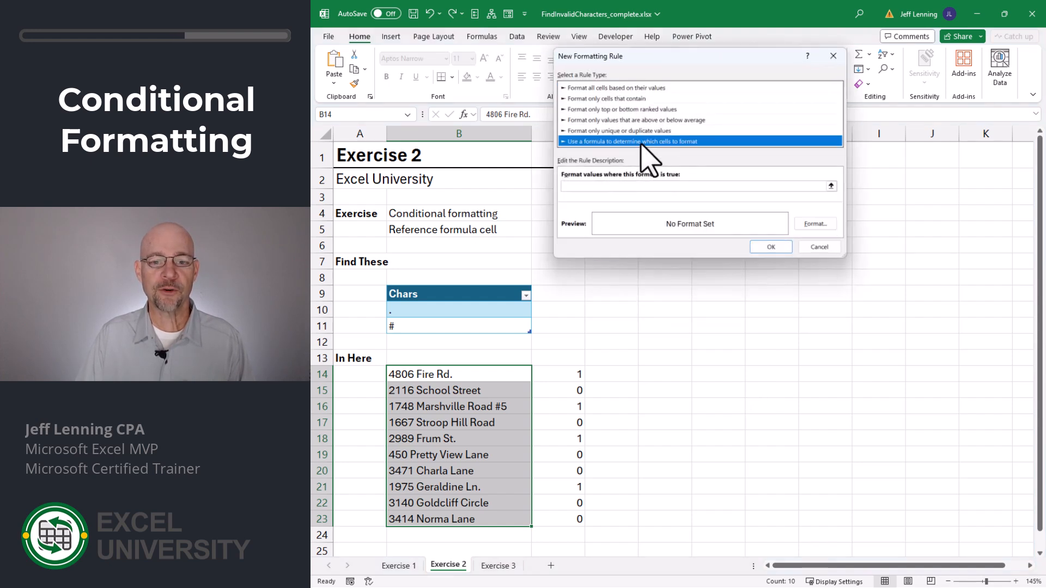
{"action": "left_click", "coordinate": [627, 186]}
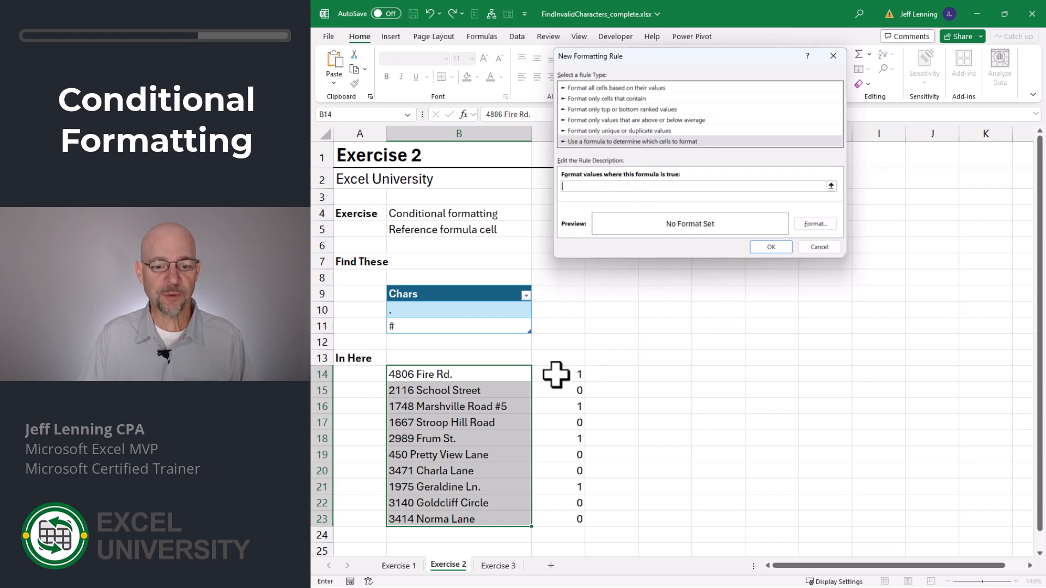
{"action": "left_click", "coordinate": [579, 186]}
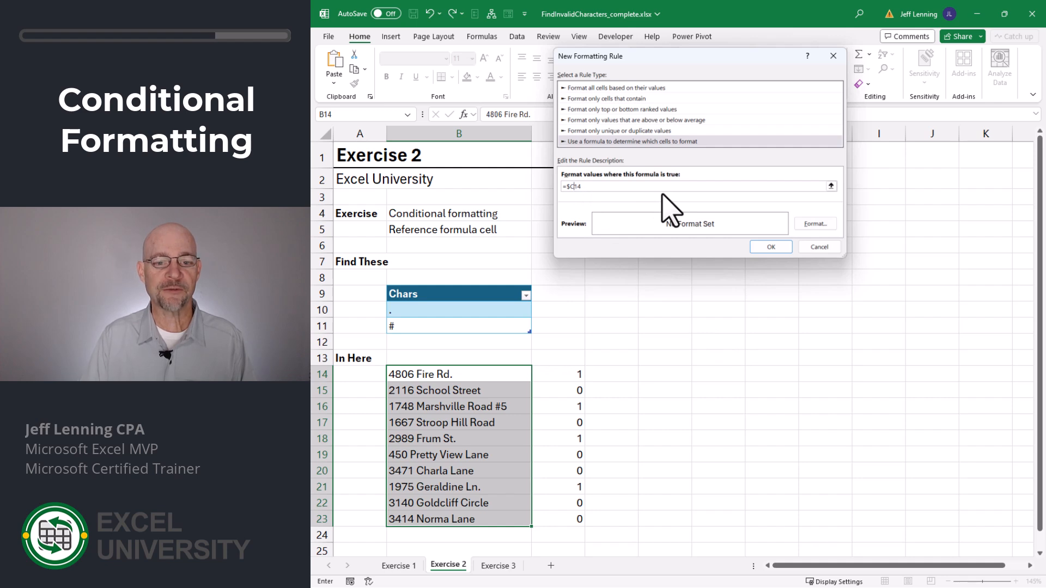
Give the rule a light green background fill and apply it to the addresses.
{"action": "left_click", "coordinate": [815, 224]}
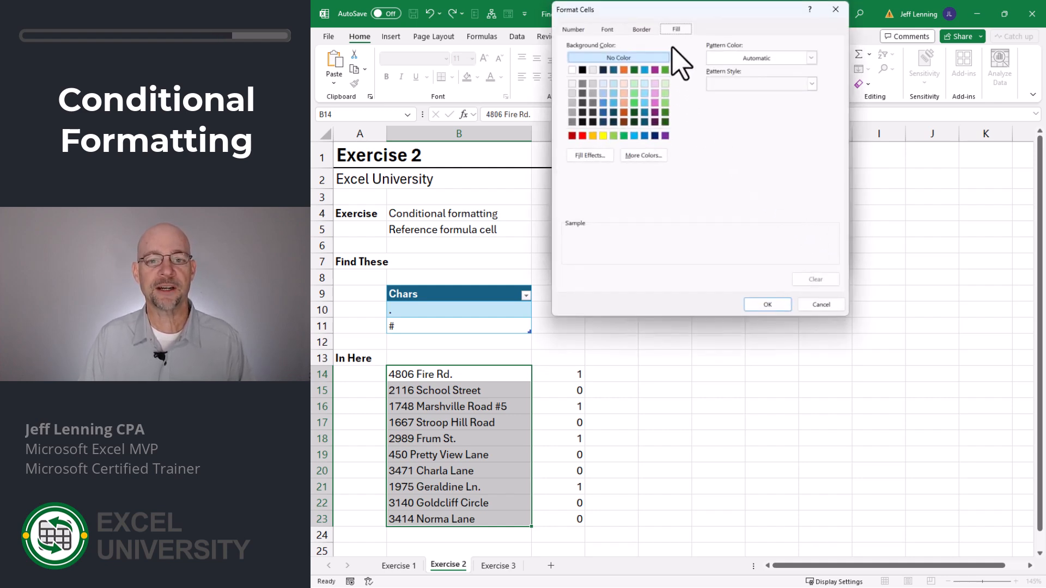
{"action": "left_click", "coordinate": [664, 84]}
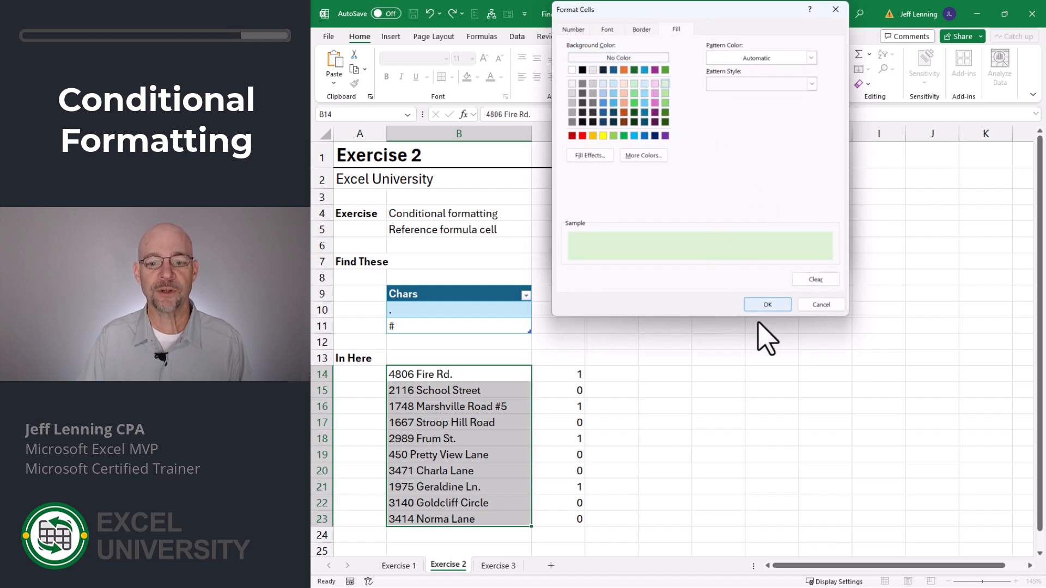
{"action": "left_click", "coordinate": [768, 306]}
{"action": "left_click", "coordinate": [771, 247]}
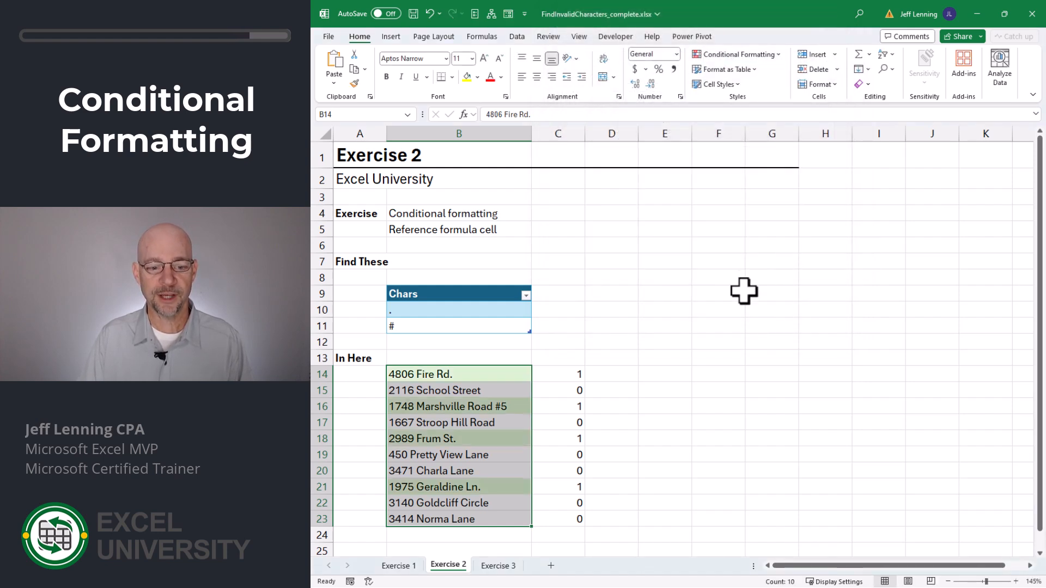
{"action": "left_click", "coordinate": [718, 406]}
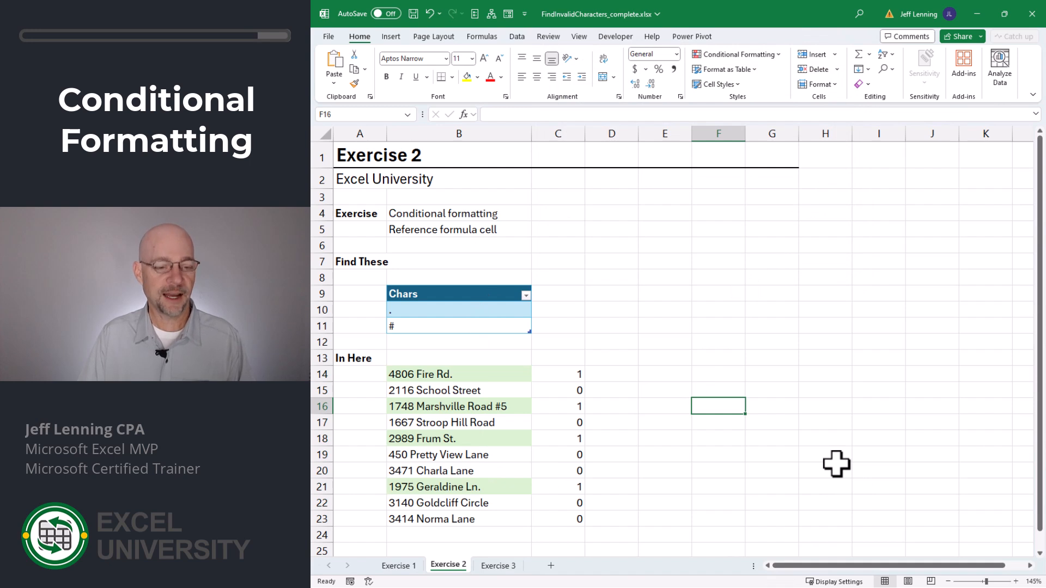
{"action": "left_click_drag", "start_coordinate": [556, 357], "coordinate": [576, 517]}
{"action": "left_click", "coordinate": [667, 436]}
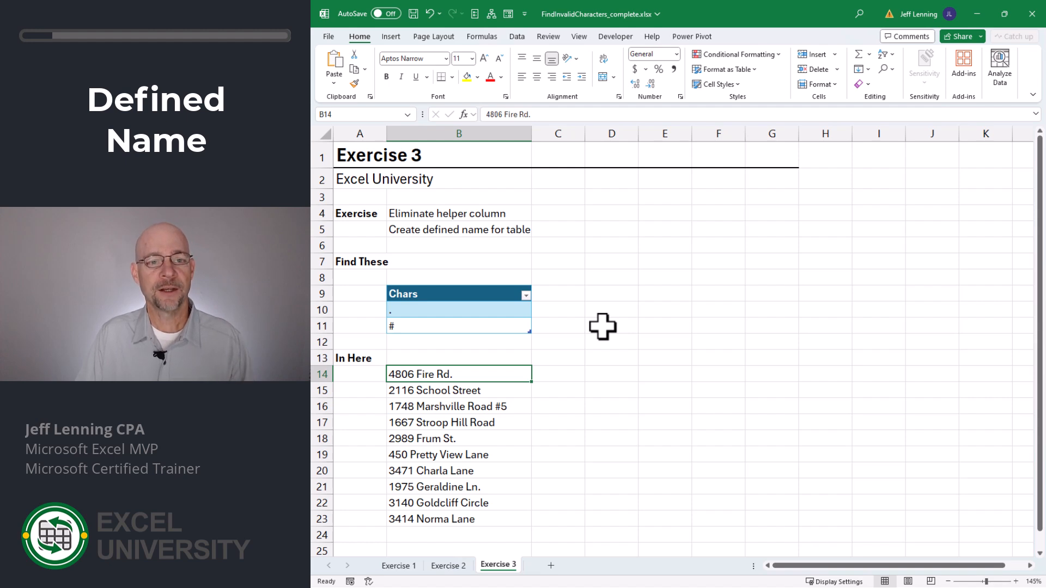
Define a workbook-scoped name chars that refers to =Table3.
{"action": "left_click", "coordinate": [483, 38]}
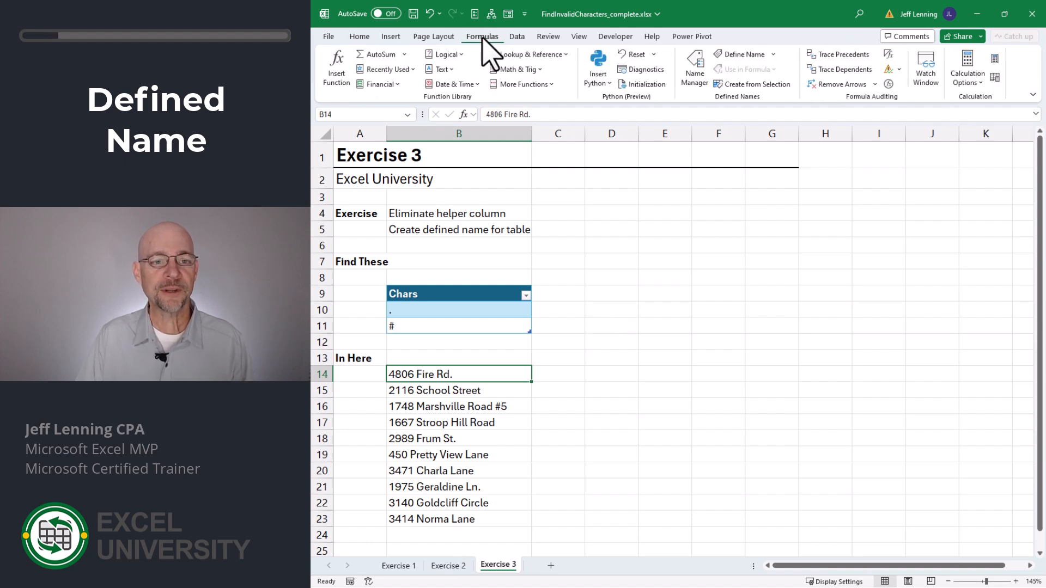
{"action": "left_click", "coordinate": [700, 74]}
{"action": "left_click", "coordinate": [583, 37]}
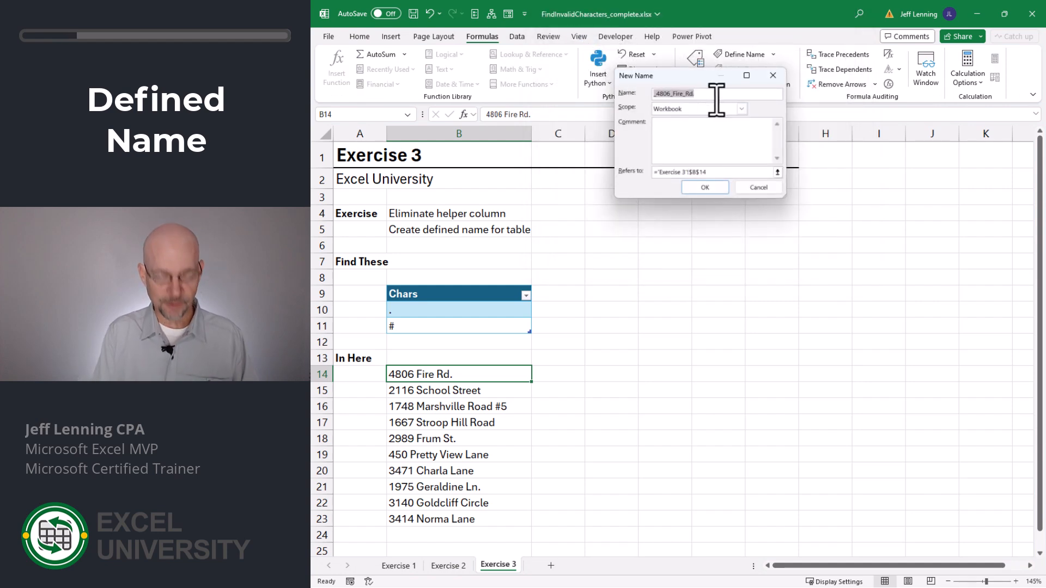
{"action": "type", "text": "chars"}
{"action": "left_click_drag", "start_coordinate": [718, 172], "coordinate": [652, 172]}
{"action": "type", "text": "=Table3"}
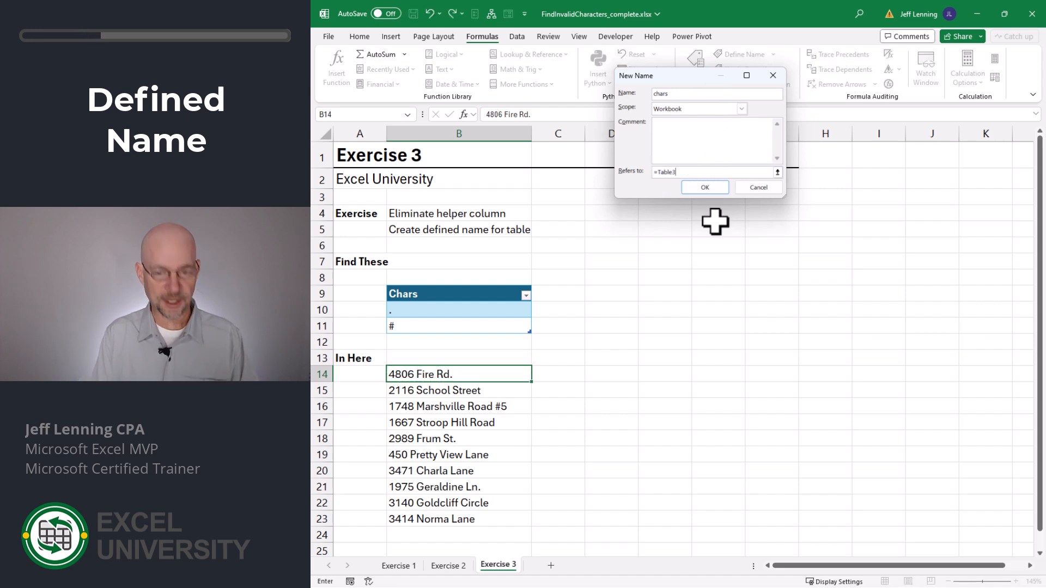
{"action": "left_click", "coordinate": [717, 186]}
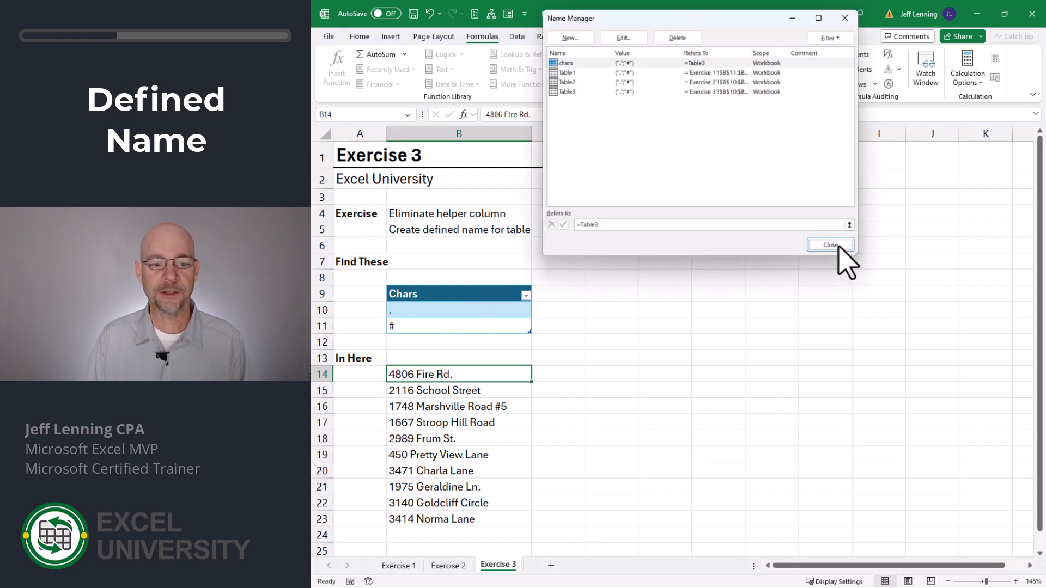
{"action": "left_click", "coordinate": [830, 245]}
Create a formula-based conditional formatting rule for the addresses in B14:B23 using =count(find(chars,b14)).
{"action": "left_click_drag", "start_coordinate": [497, 378], "coordinate": [497, 520]}
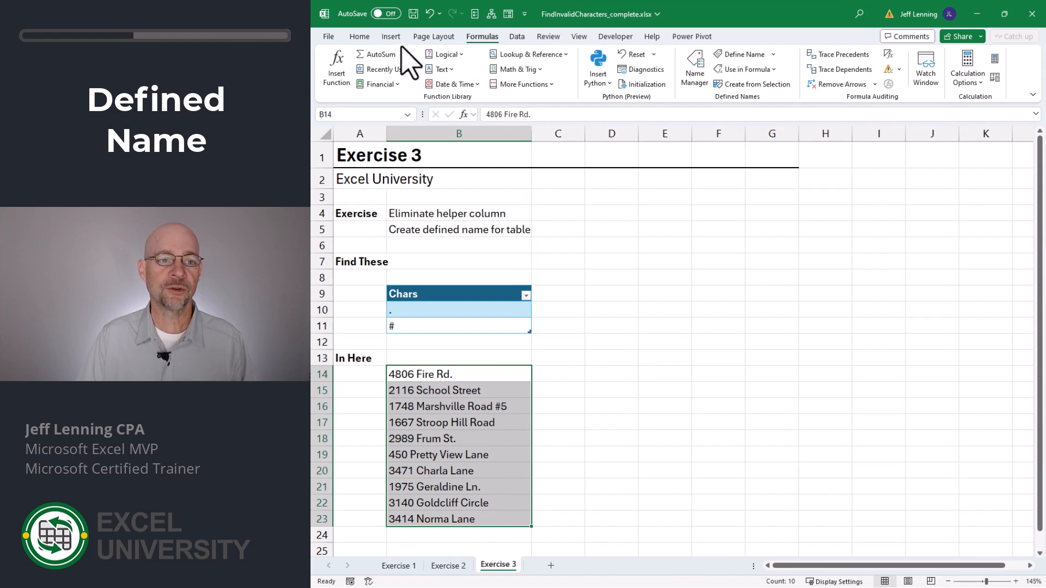
{"action": "left_click", "coordinate": [360, 37]}
{"action": "left_click", "coordinate": [761, 55]}
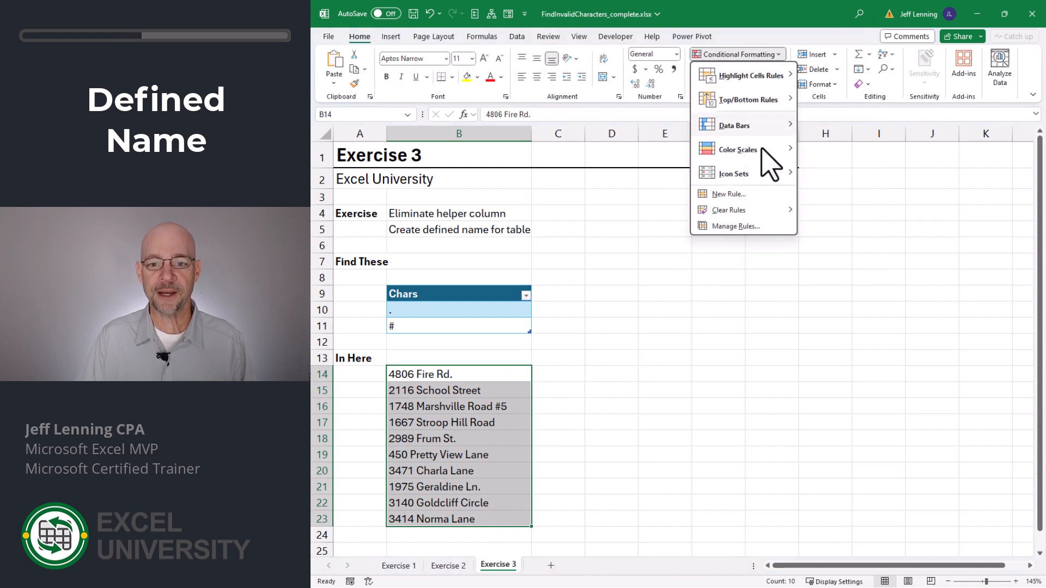
{"action": "left_click", "coordinate": [752, 194]}
{"action": "left_click", "coordinate": [632, 130]}
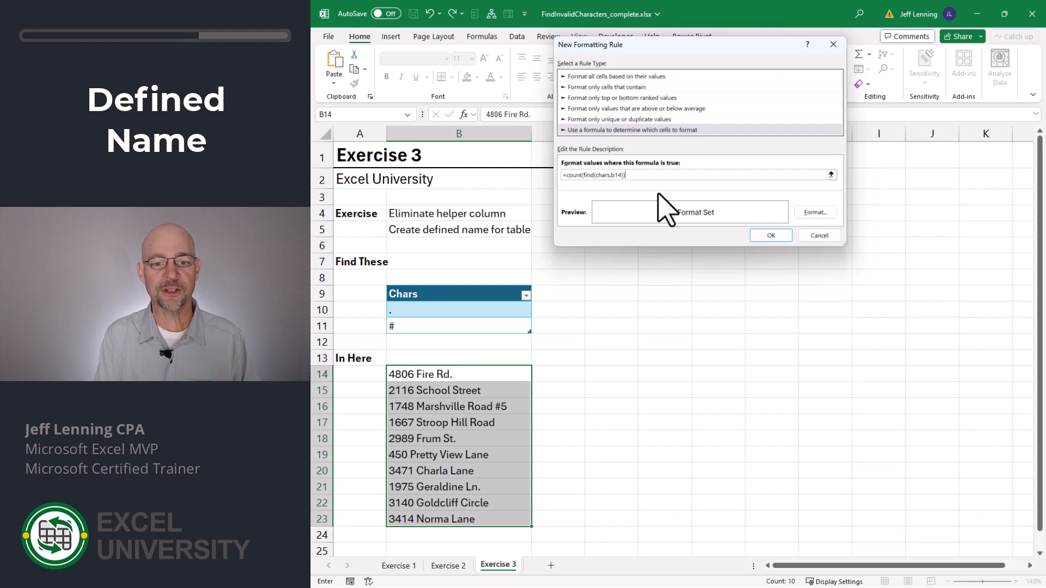
Set the new rule's background fill to light green and apply it to B14:B23.
{"action": "left_click", "coordinate": [814, 213]}
{"action": "left_click", "coordinate": [665, 93]}
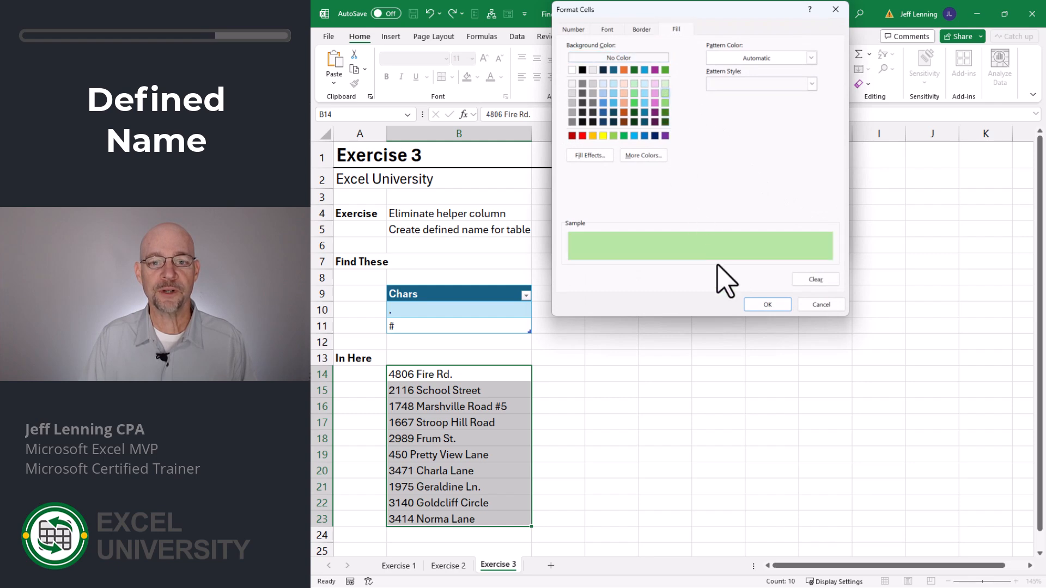
{"action": "left_click", "coordinate": [766, 305]}
{"action": "left_click", "coordinate": [768, 240]}
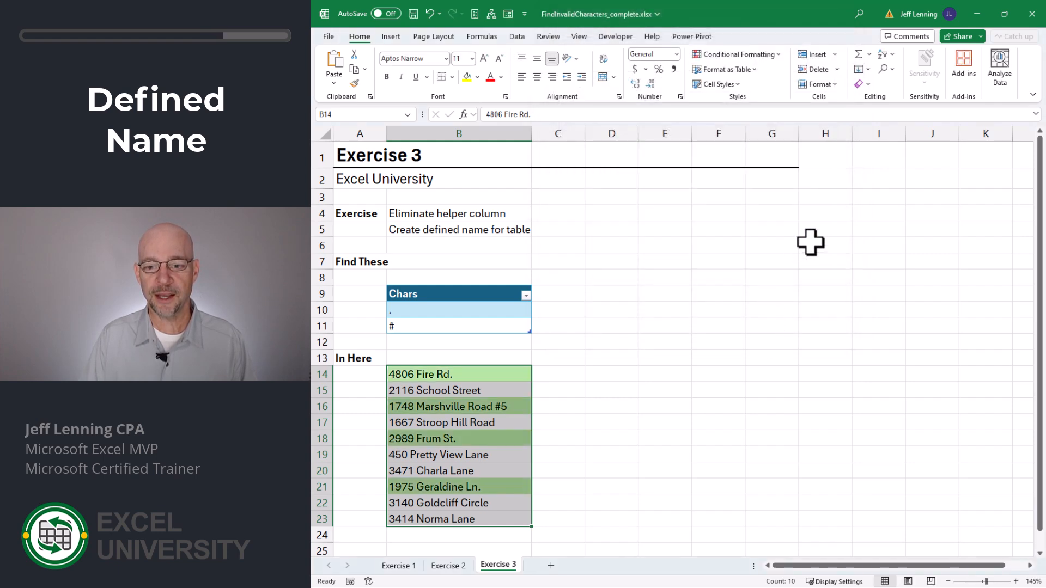
{"action": "left_click", "coordinate": [689, 352]}
Test the highlighting by entering Road and Street in turn in B10 of the Chars table, and restore the period.
{"action": "left_click", "coordinate": [459, 310]}
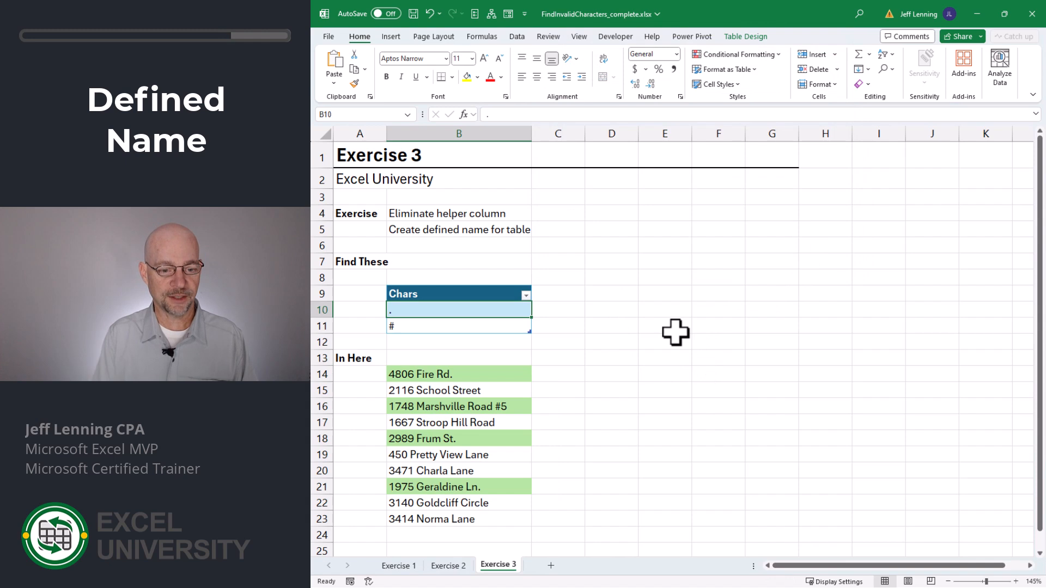
{"action": "type", "text": "Road"}
{"action": "key", "text": "Return"}
{"action": "key", "text": "Up"}
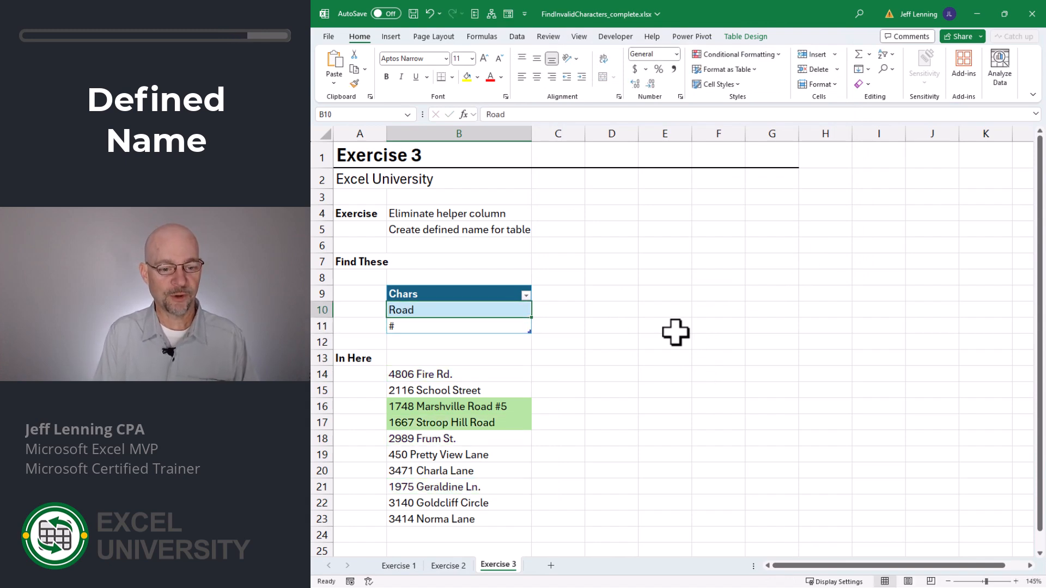
{"action": "type", "text": "Street"}
{"action": "key", "text": "Return"}
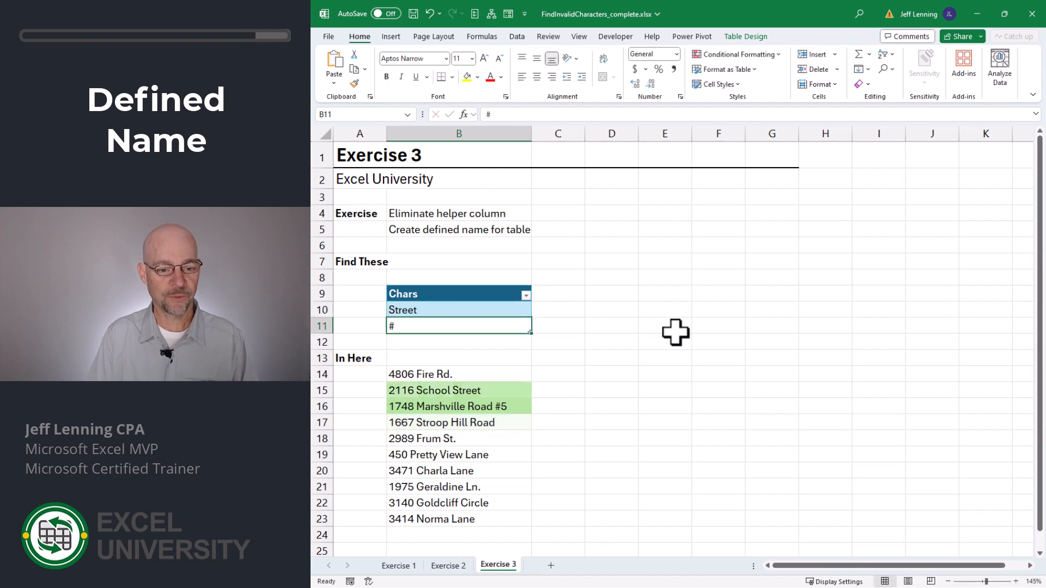
{"action": "key", "text": "Up"}
{"action": "type", "text": "."}
{"action": "key", "text": "Return"}
{"action": "key", "text": "Up"}
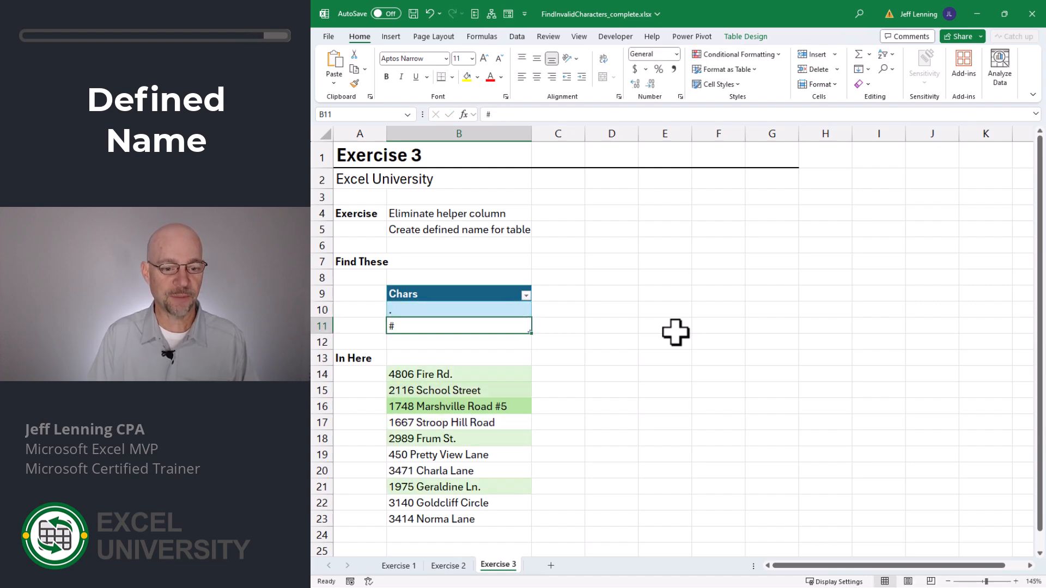